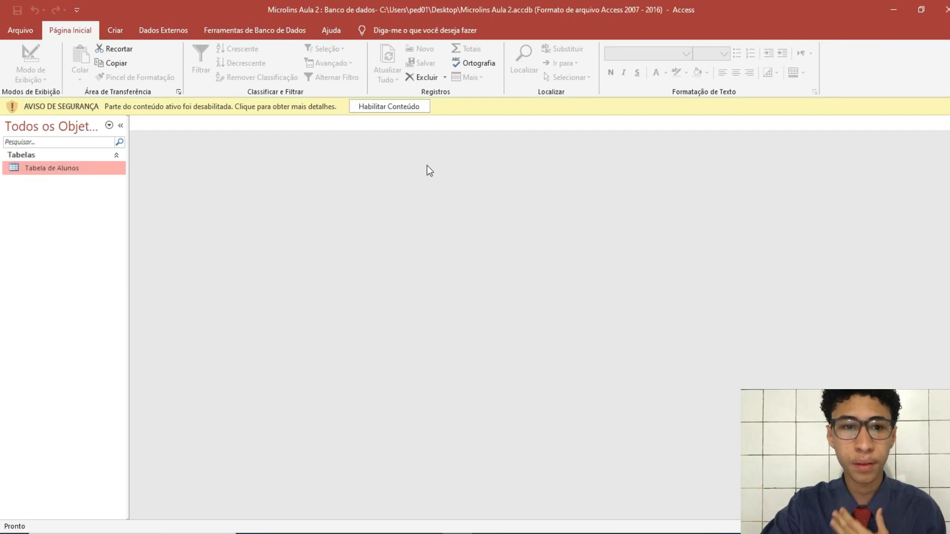
# Enable the database content and open Tabela de Alunos with its five student records
pyautogui.click(387, 108)
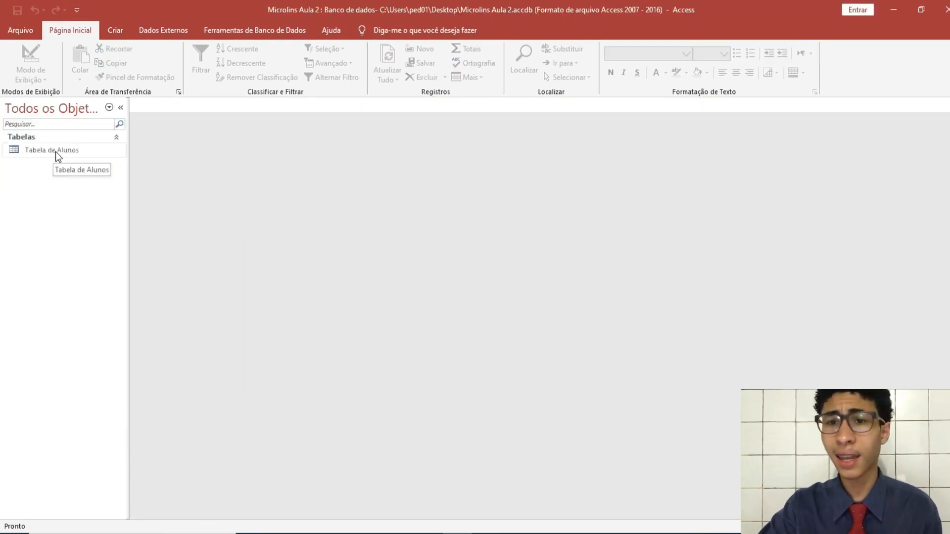
pyautogui.doubleClick(56, 151)
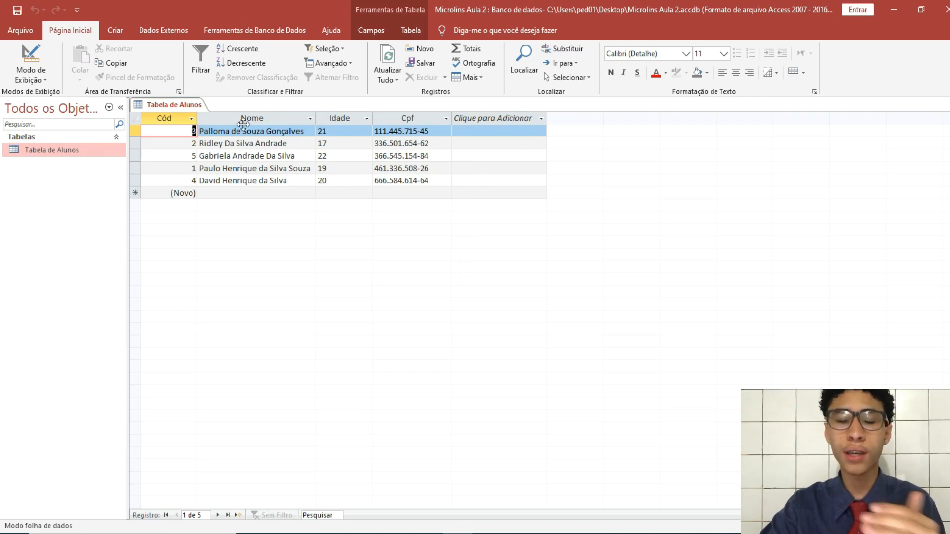
# Group the navigation pane by creation date (Todas as Datas) so the table appears under Ontem
pyautogui.rightClick(50, 175)
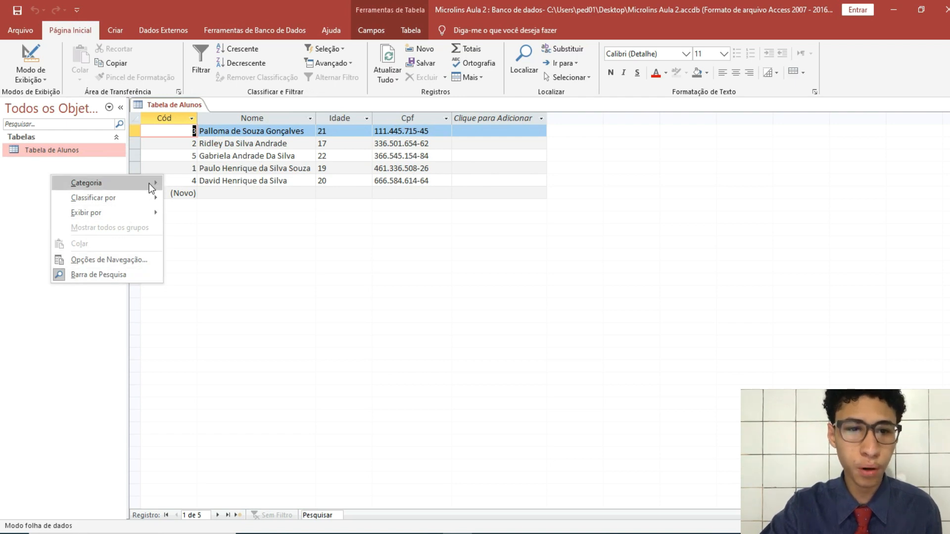
pyautogui.click(272, 242)
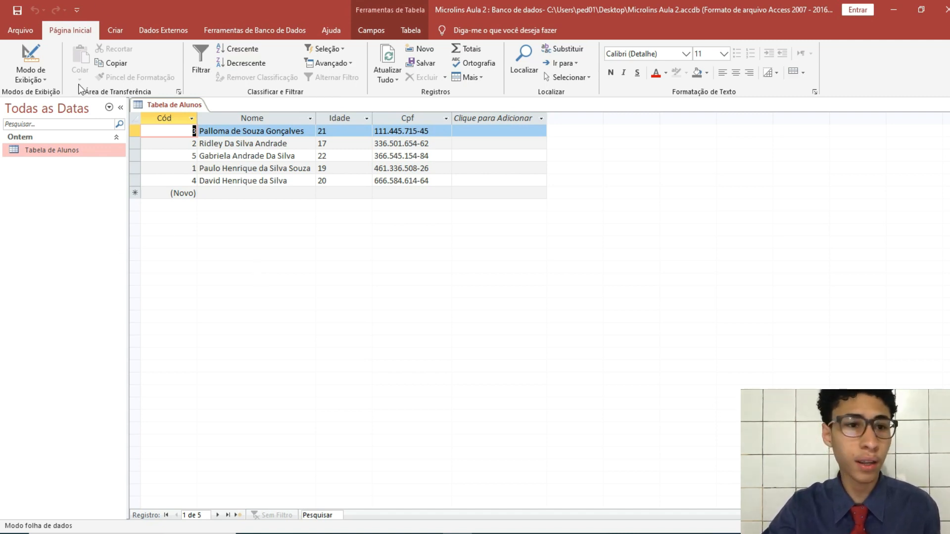
pyautogui.click(28, 78)
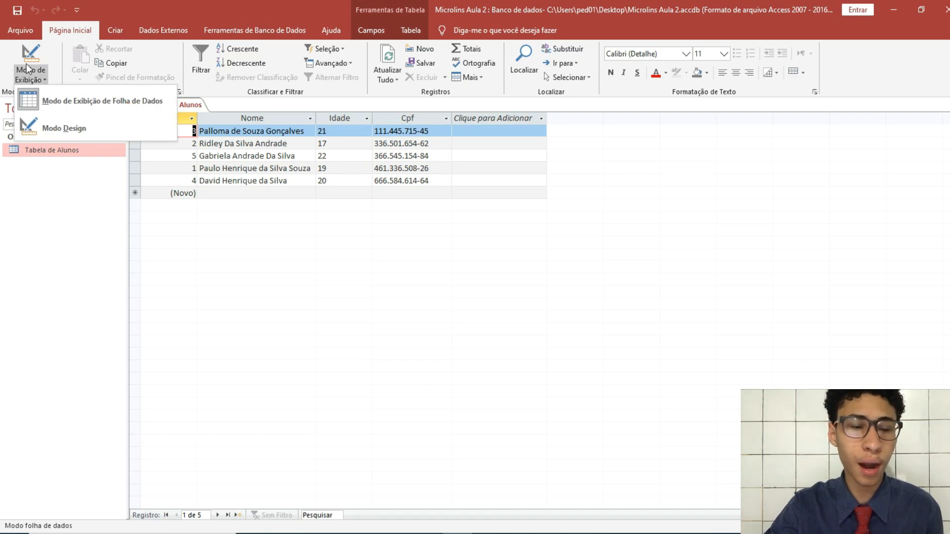
# Close the view choices unchanged, refresh all data with Atualizar Tudo, and show the Criar commands
pyautogui.click(66, 210)
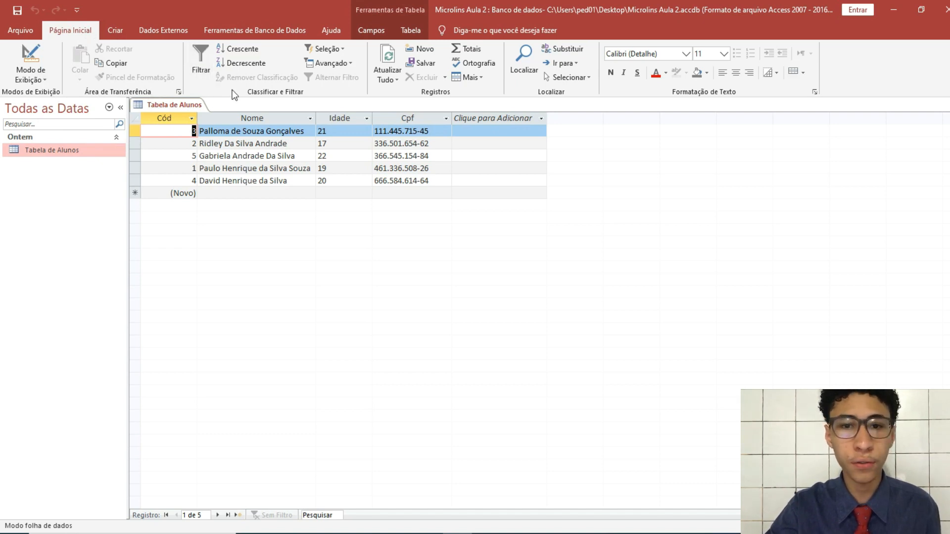
pyautogui.click(389, 54)
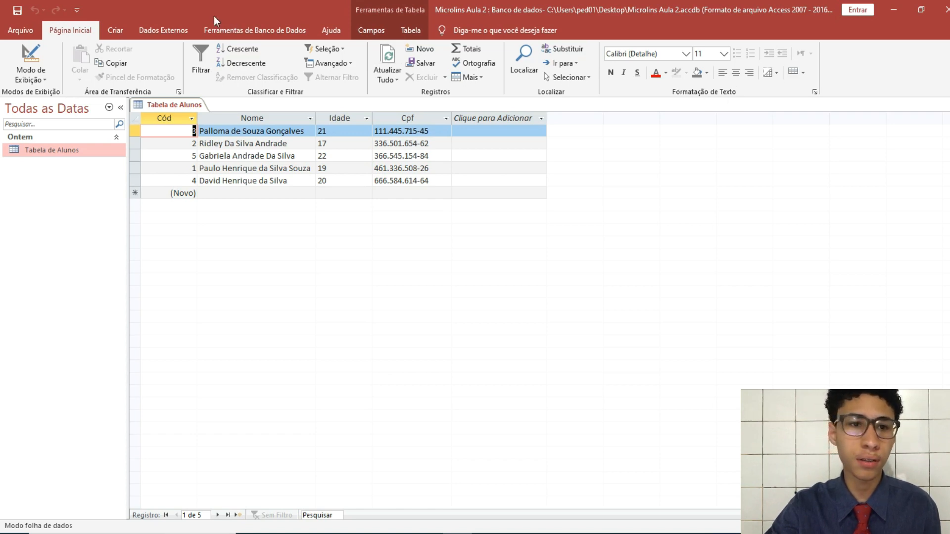
pyautogui.click(116, 31)
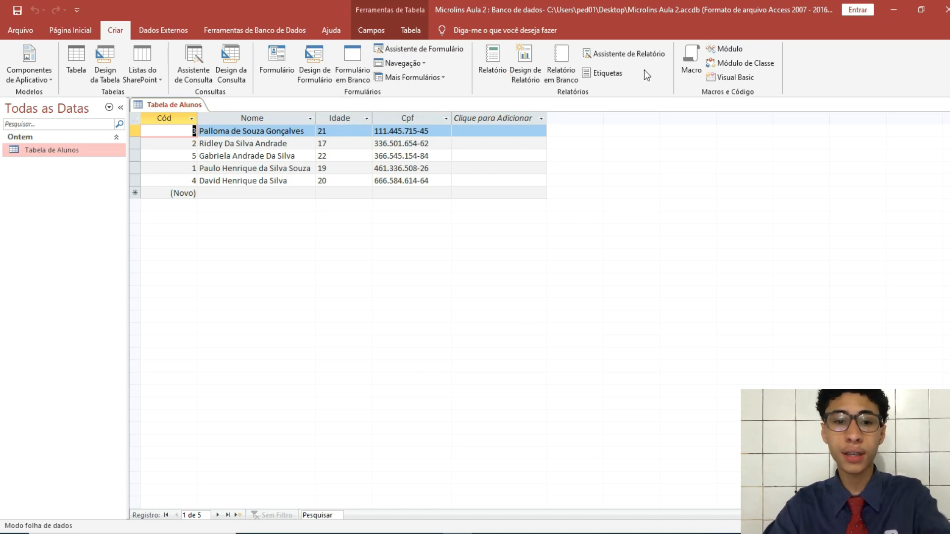
pyautogui.click(281, 131)
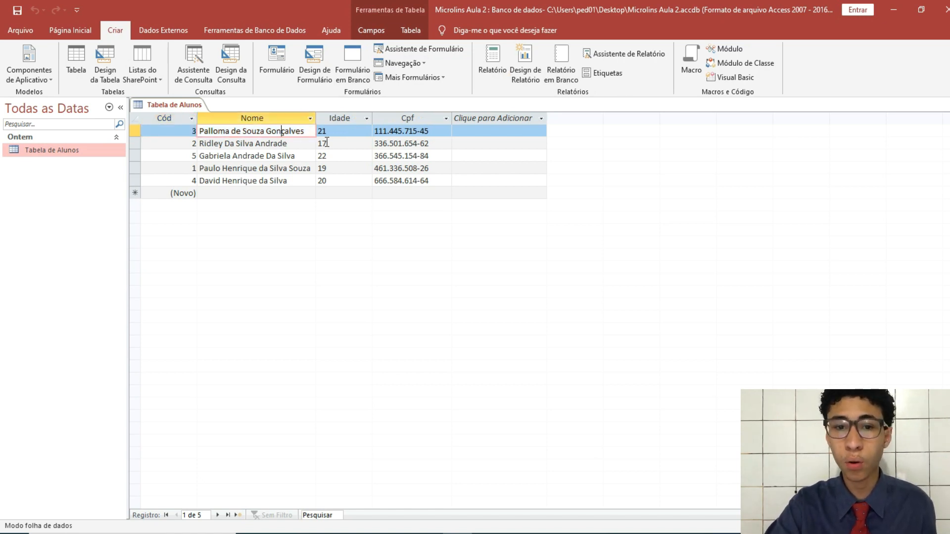
# Select the first student's Idade cell (21), then show the Dados Externos and Ferramentas de Banco de Dados commands
pyautogui.click(340, 131)
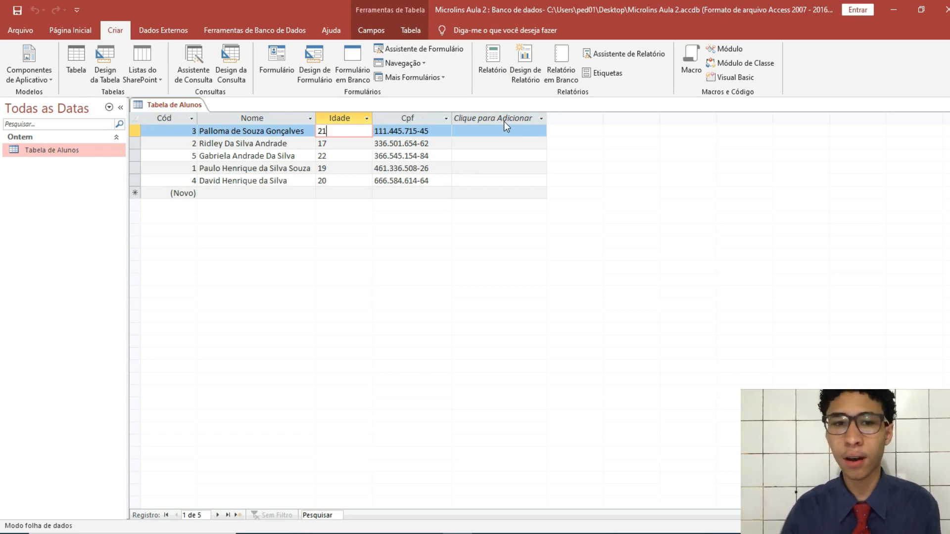
pyautogui.click(166, 33)
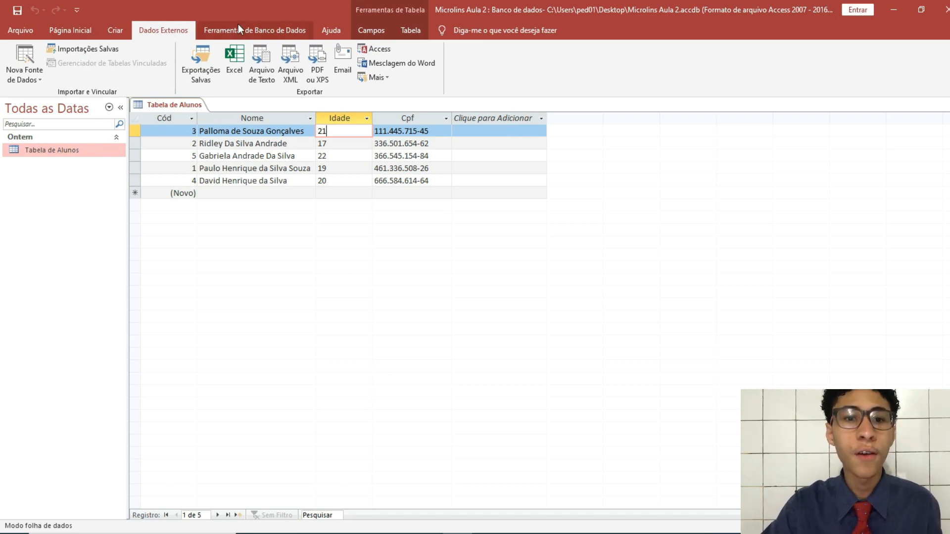
pyautogui.click(251, 34)
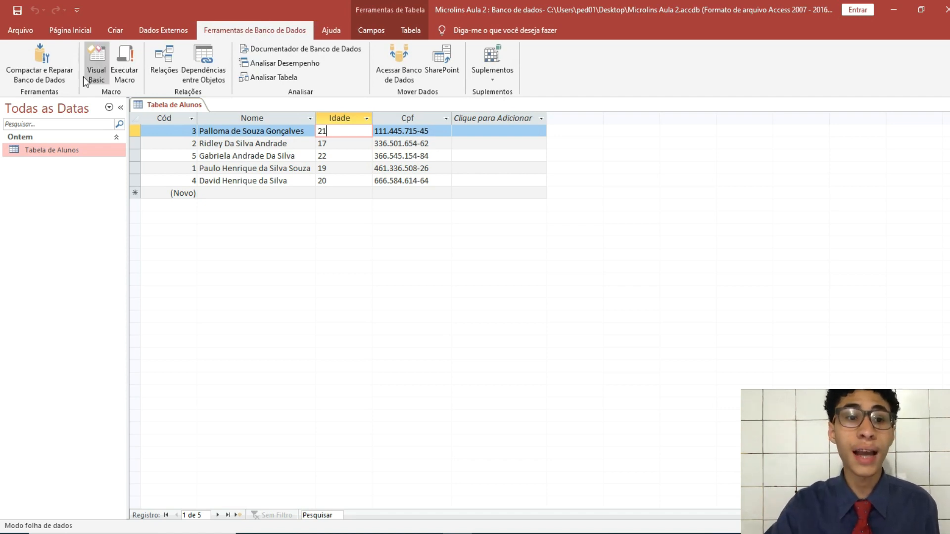
# Open the Visual Basic editor, close it again, and show the Ajuda commands
pyautogui.click(100, 80)
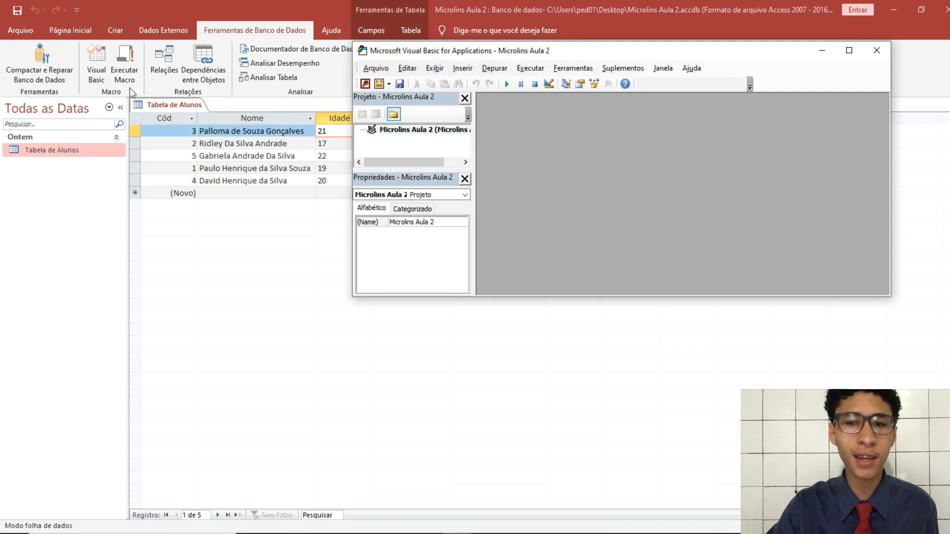
pyautogui.click(876, 50)
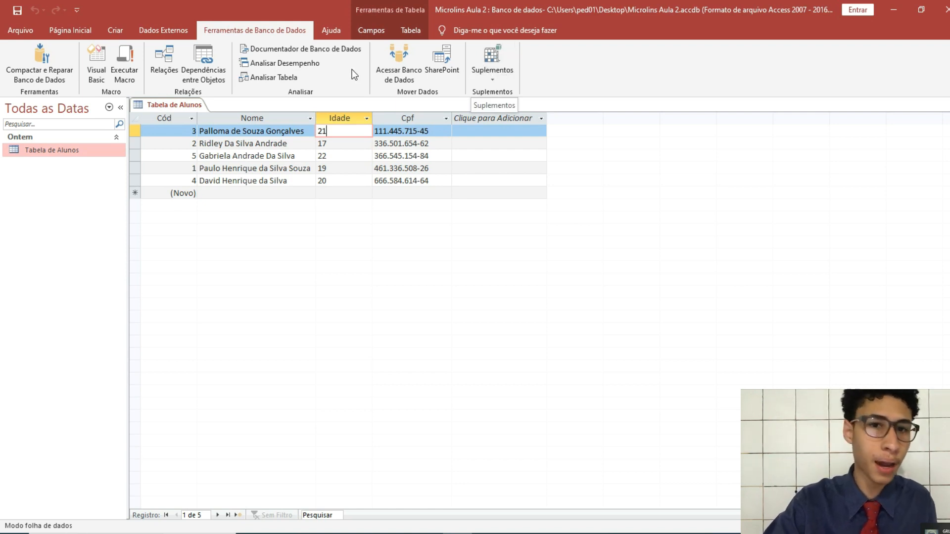
pyautogui.click(336, 29)
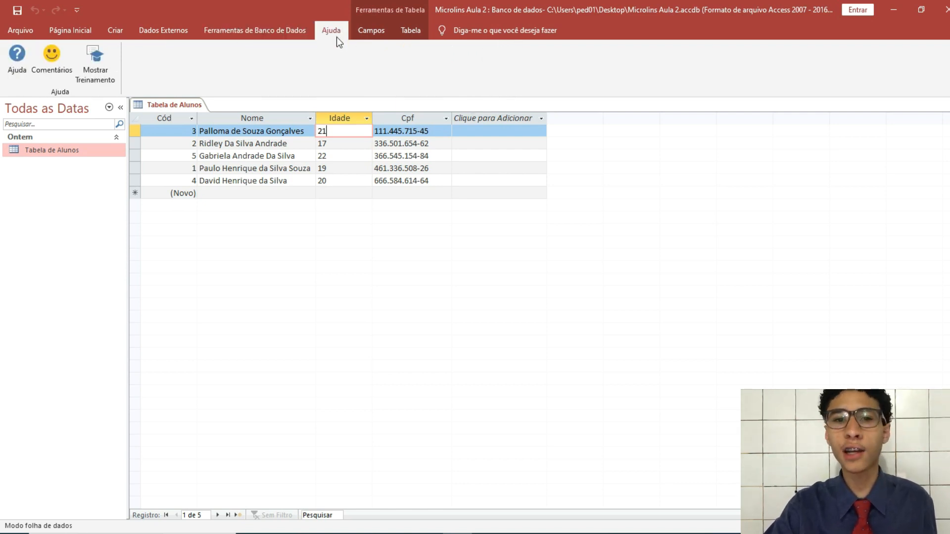
# Cycle through Ferramentas de Banco de Dados, Dados Externos, Criar and Página Inicial, ending on Criar
pyautogui.click(250, 29)
pyautogui.click(162, 31)
pyautogui.click(113, 31)
pyautogui.click(72, 31)
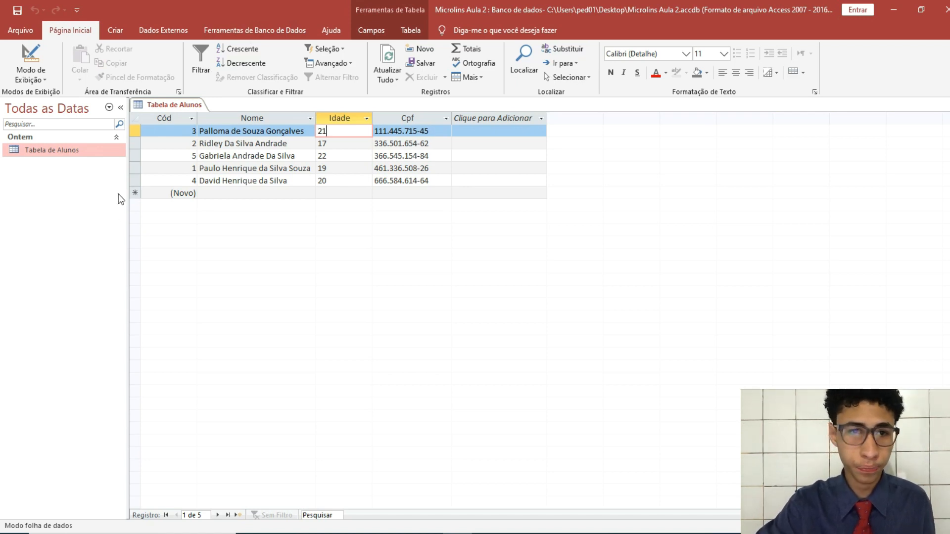
pyautogui.click(118, 31)
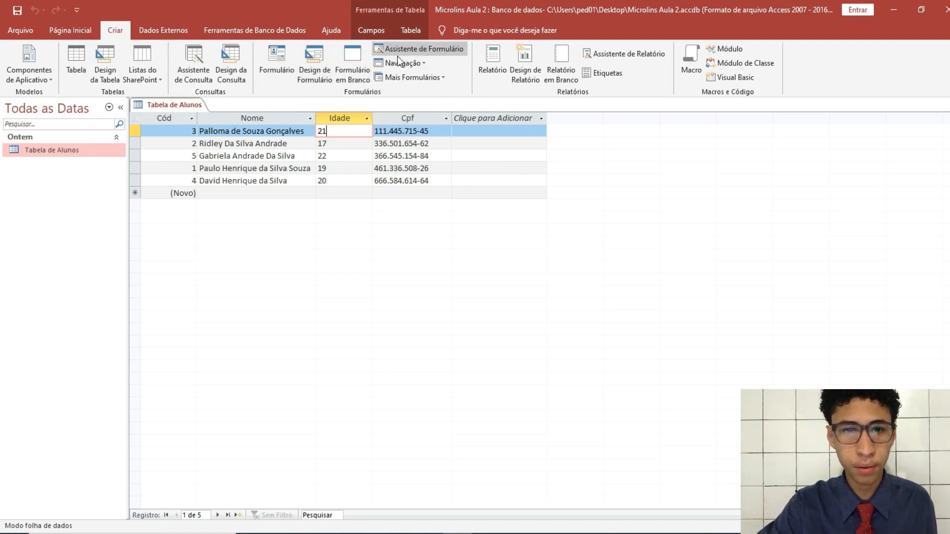
# Create blank form Formulário1 in Design view and widen its detail area to the right
pyautogui.click(302, 68)
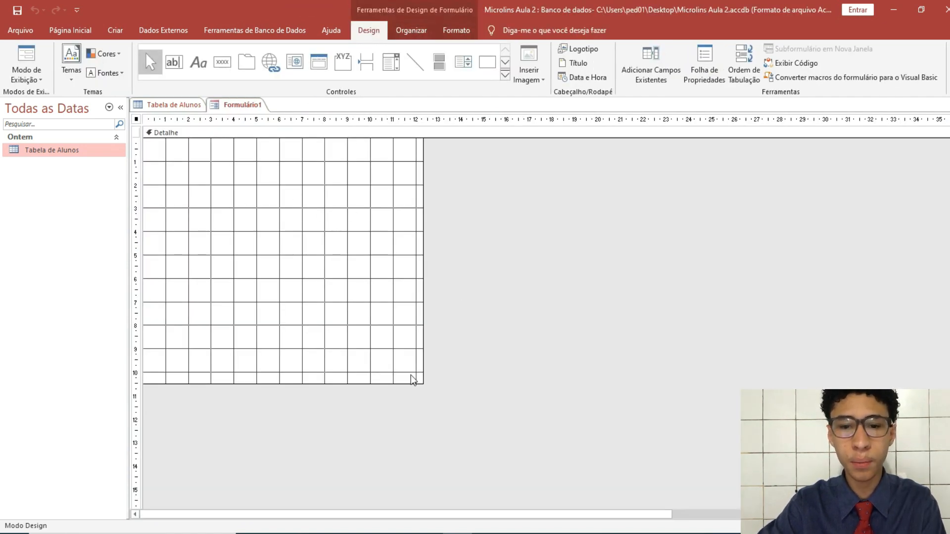
pyautogui.moveTo(421, 378); pyautogui.dragTo(818, 355)
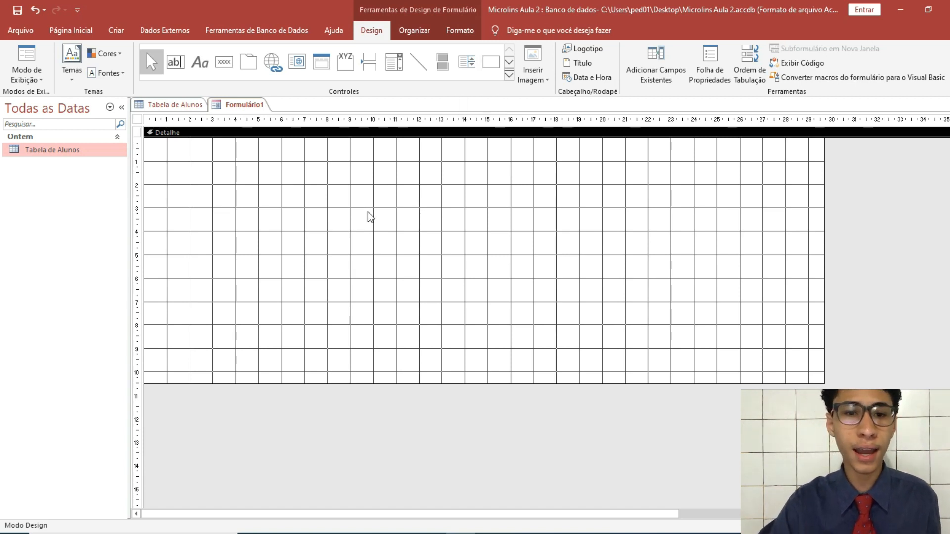
pyautogui.click(509, 75)
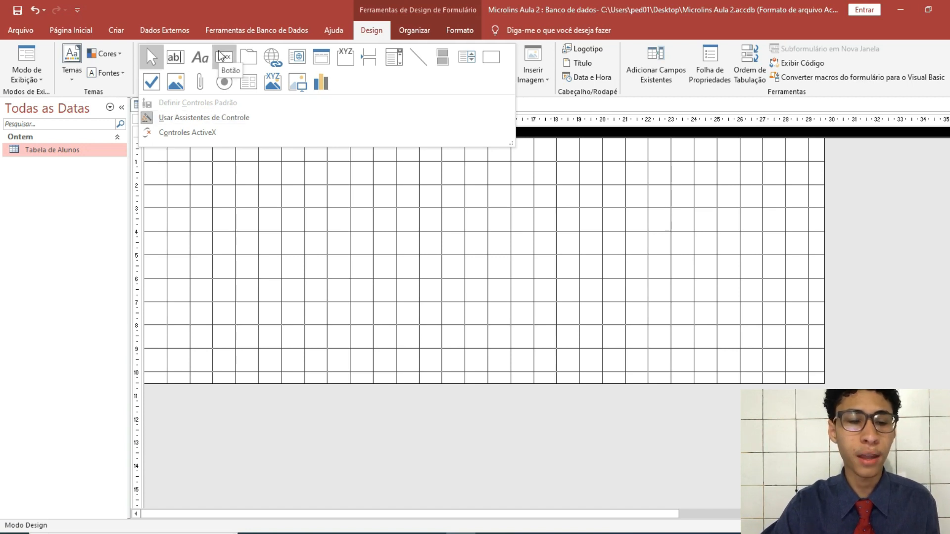
# Draw a wide text box, move it toward the form's centre, and shift its label up-left
pyautogui.click(183, 66)
pyautogui.moveTo(159, 153); pyautogui.dragTo(433, 211)
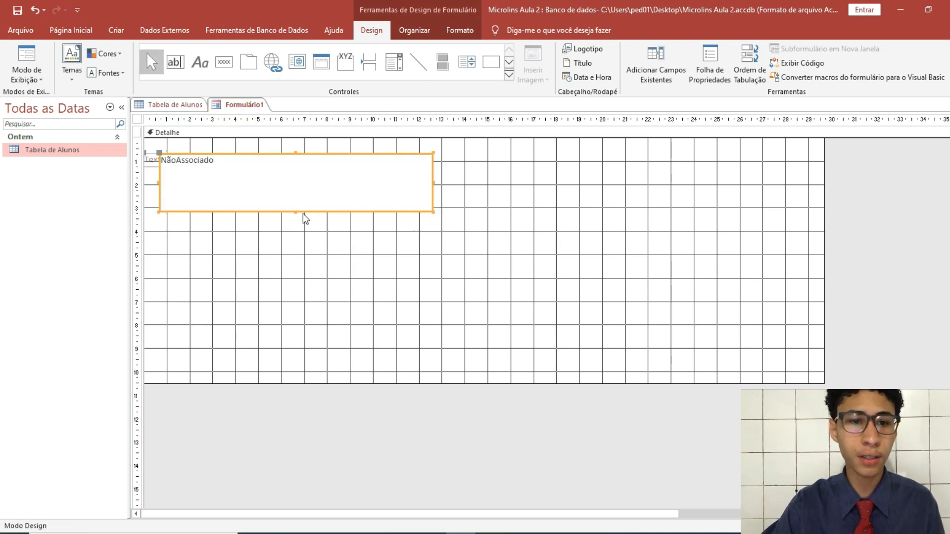
pyautogui.moveTo(240, 156); pyautogui.dragTo(392, 240)
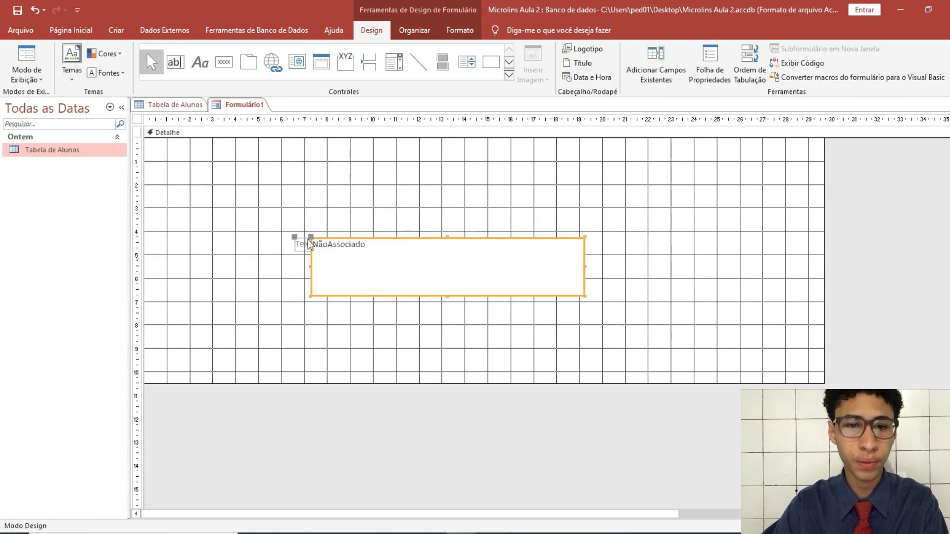
pyautogui.moveTo(295, 237); pyautogui.dragTo(206, 159)
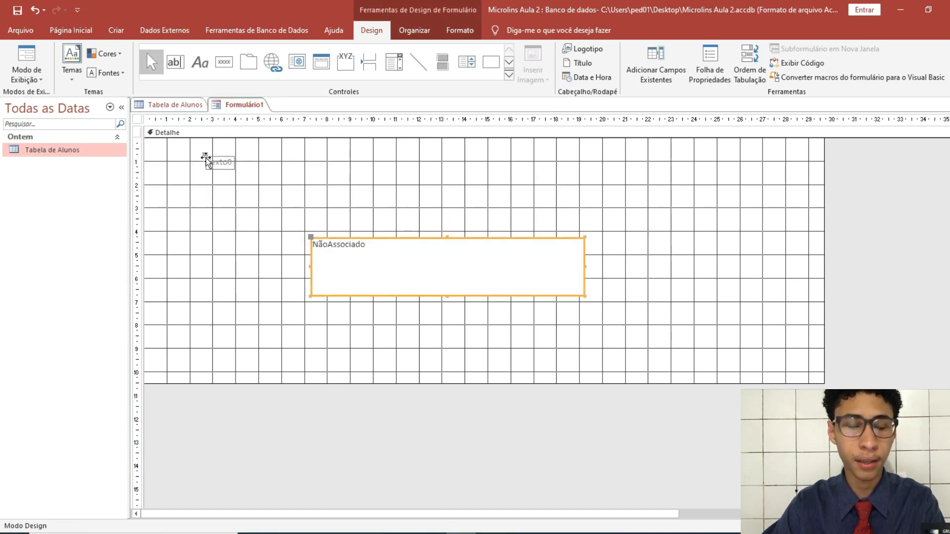
# Rename the Texto0 label to 'Nome'
pyautogui.click(365, 245)
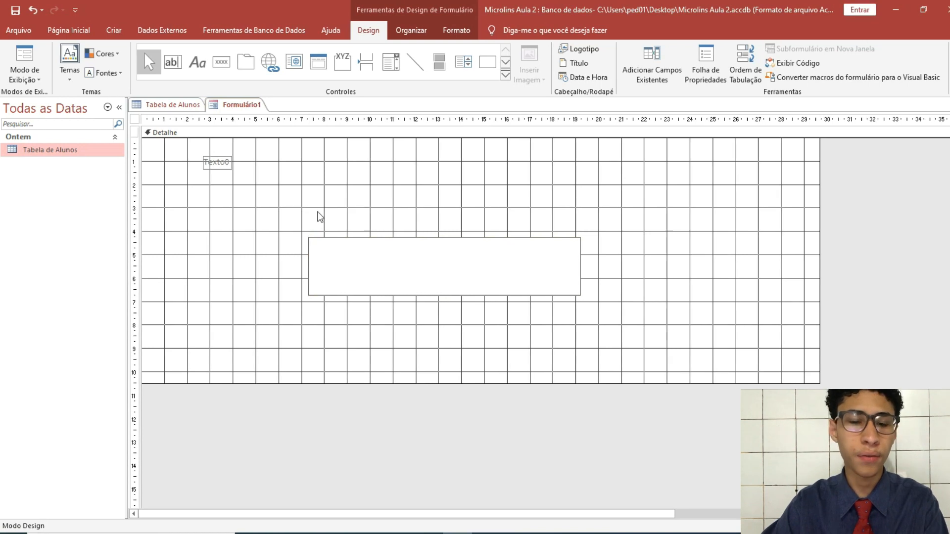
pyautogui.click(222, 162)
pyautogui.click(224, 163)
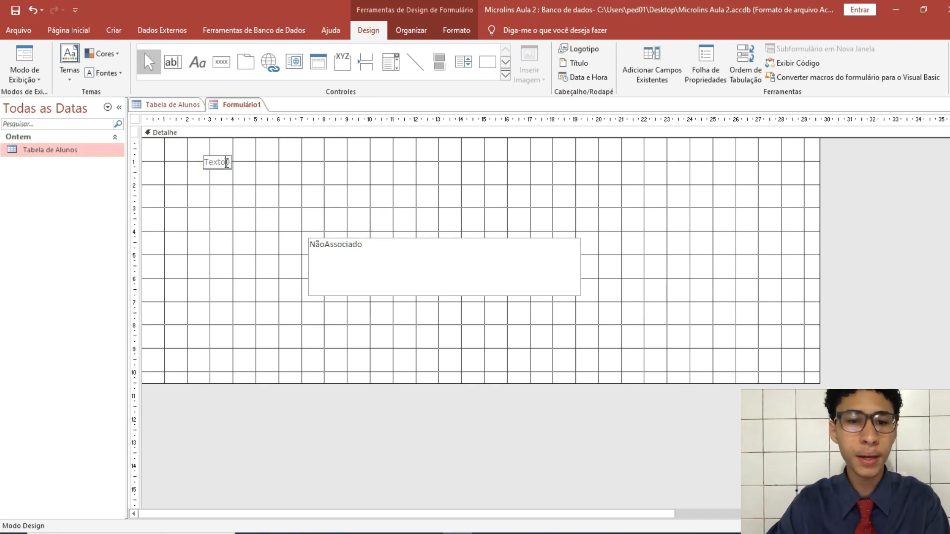
pyautogui.press('BackSpace')
pyautogui.press('BackSpace')
pyautogui.press('BackSpace')
pyautogui.press('BackSpace')
pyautogui.press('BackSpace')
pyautogui.press('BackSpace')
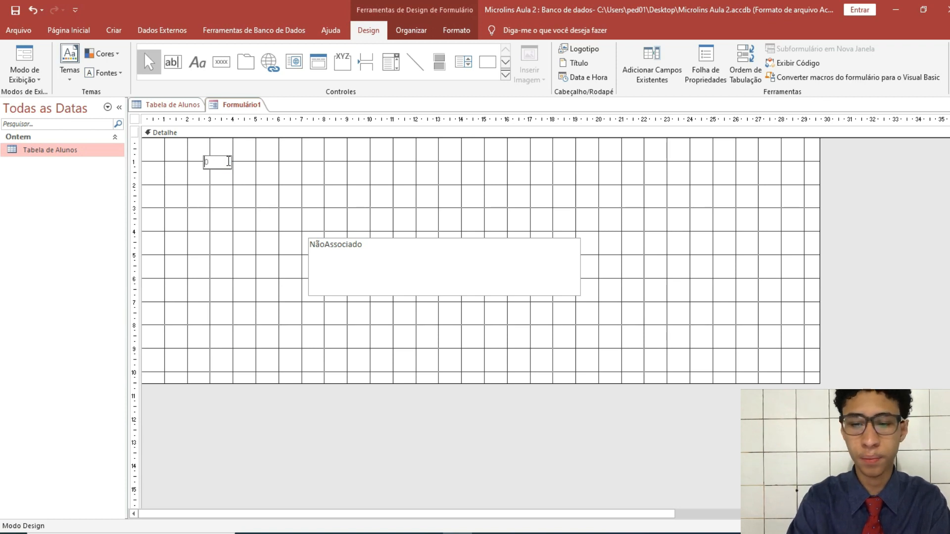
pyautogui.write('Nome')
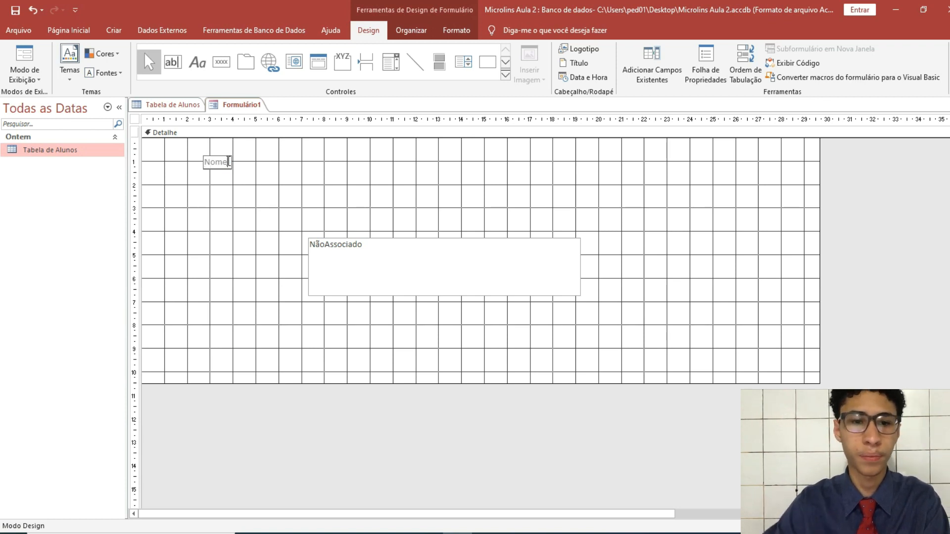
pyautogui.click(226, 170)
# Reposition the text box mid-form with the Nome label placed just above it
pyautogui.moveTo(226, 170); pyautogui.dragTo(327, 250)
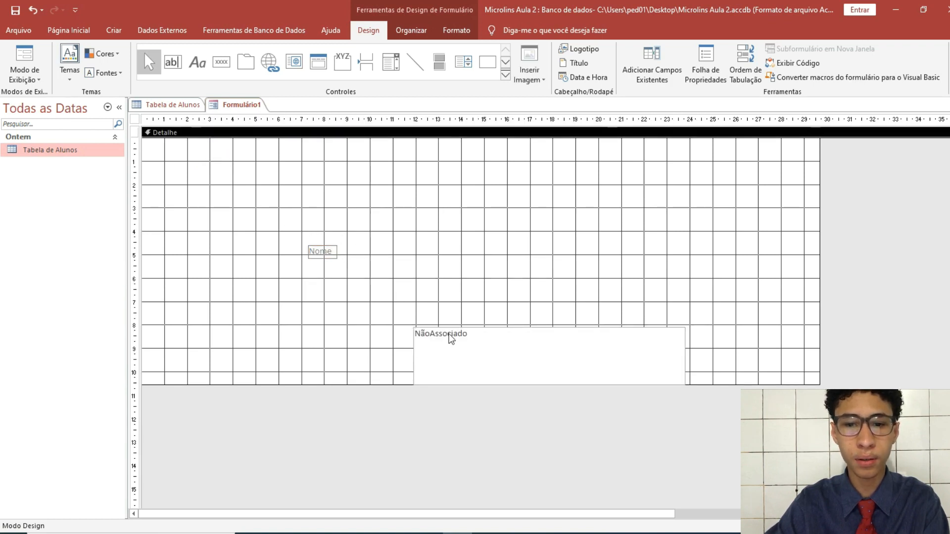
pyautogui.click(476, 331)
pyautogui.moveTo(413, 327); pyautogui.dragTo(304, 240)
pyautogui.click(384, 251)
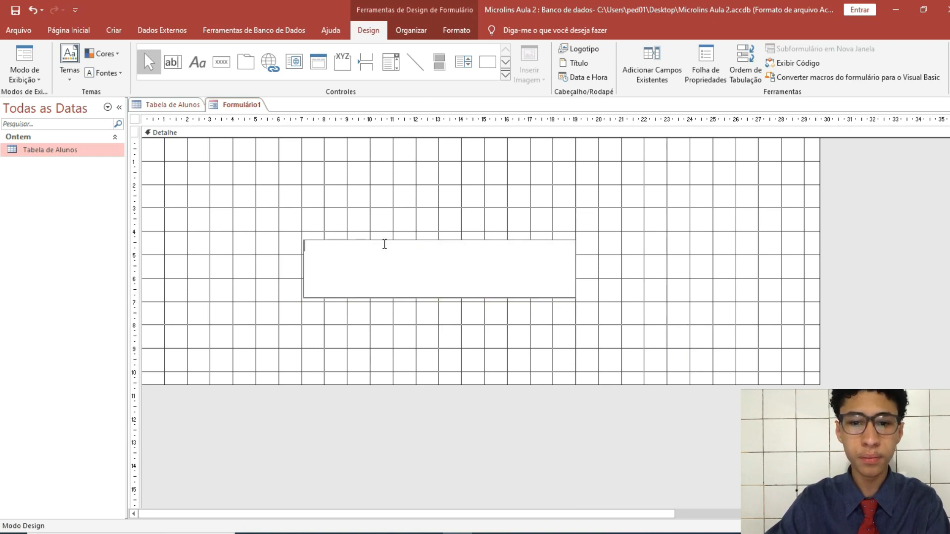
pyautogui.moveTo(388, 241); pyautogui.dragTo(390, 269)
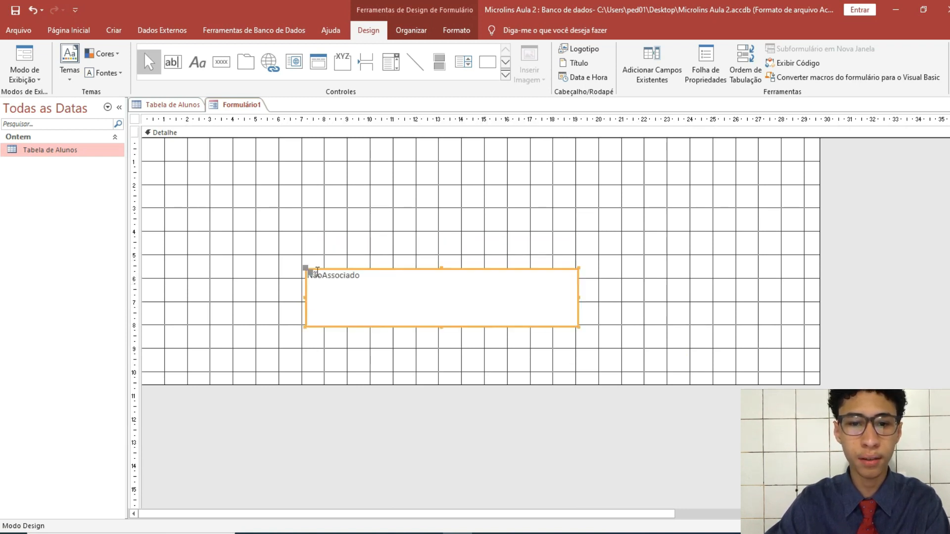
pyautogui.moveTo(299, 263)
pyautogui.mouseDown()
pyautogui.moveTo(297, 250)
pyautogui.moveTo(334, 273)
pyautogui.moveTo(338, 258)
pyautogui.moveTo(306, 272)
pyautogui.moveTo(330, 230)
pyautogui.moveTo(292, 263)
pyautogui.moveTo(291, 278)
pyautogui.mouseUp()
pyautogui.click(336, 278)
pyautogui.click(337, 274)
pyautogui.click(352, 299)
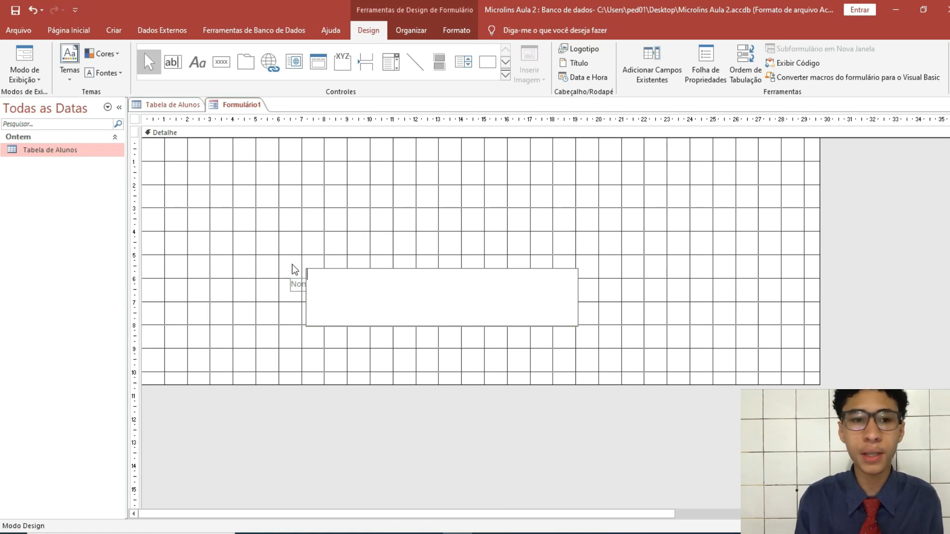
pyautogui.click(37, 80)
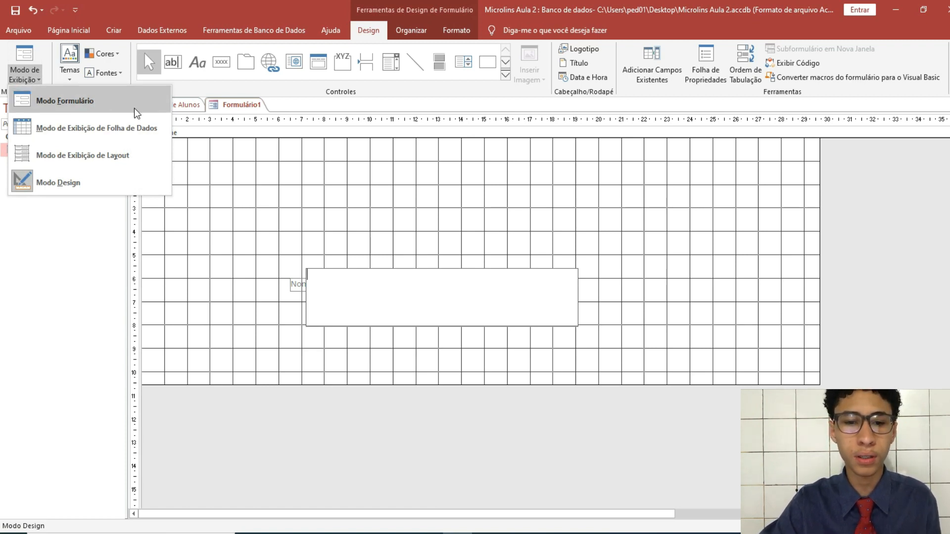
pyautogui.click(136, 112)
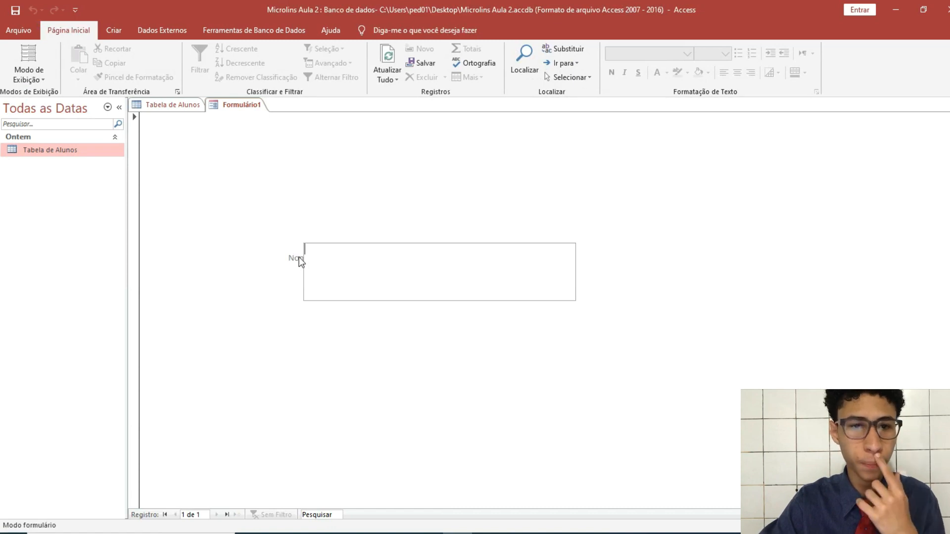
pyautogui.click(40, 73)
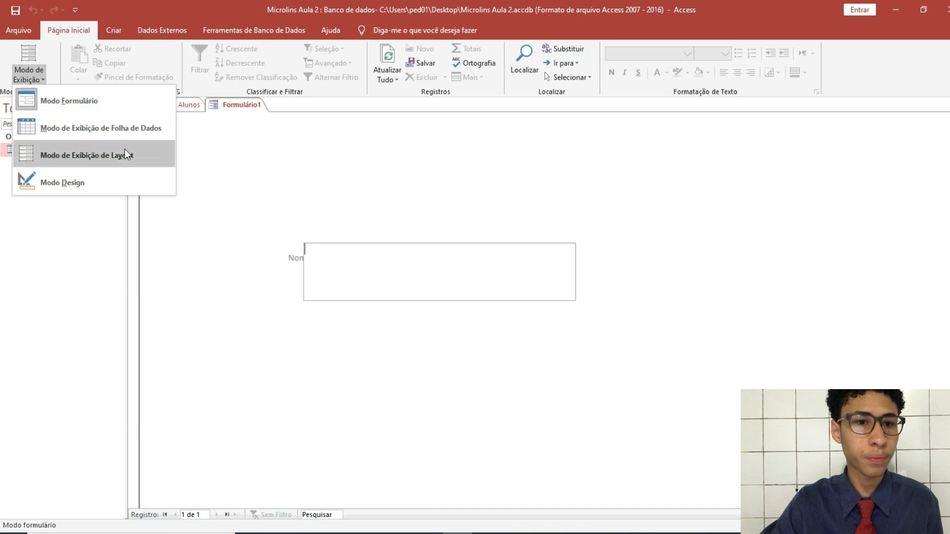
pyautogui.click(115, 157)
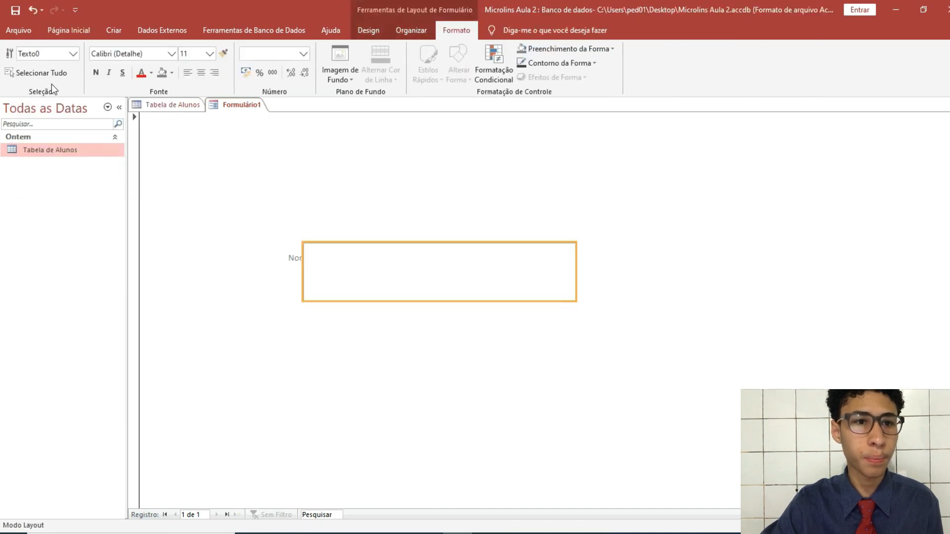
pyautogui.click(26, 30)
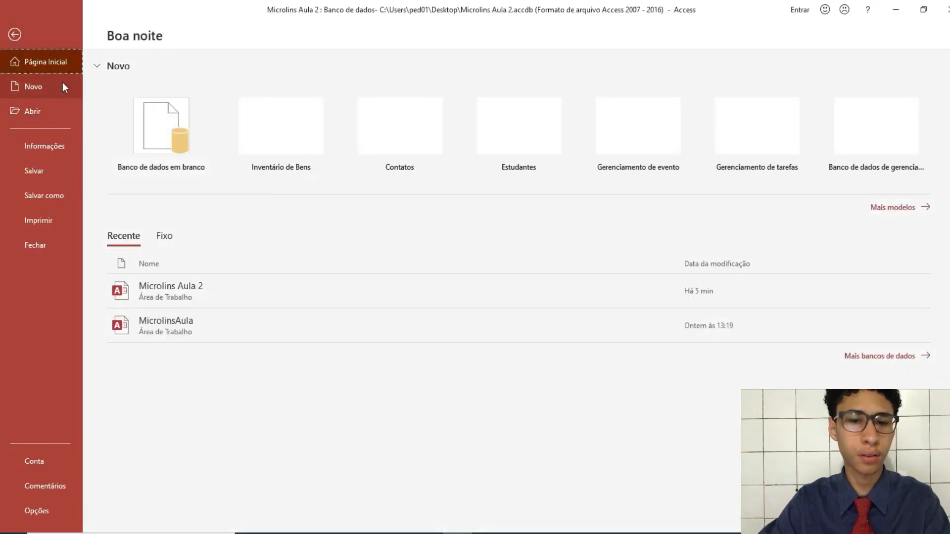
pyautogui.press('Escape')
pyautogui.hotkey('ctrl', '.')
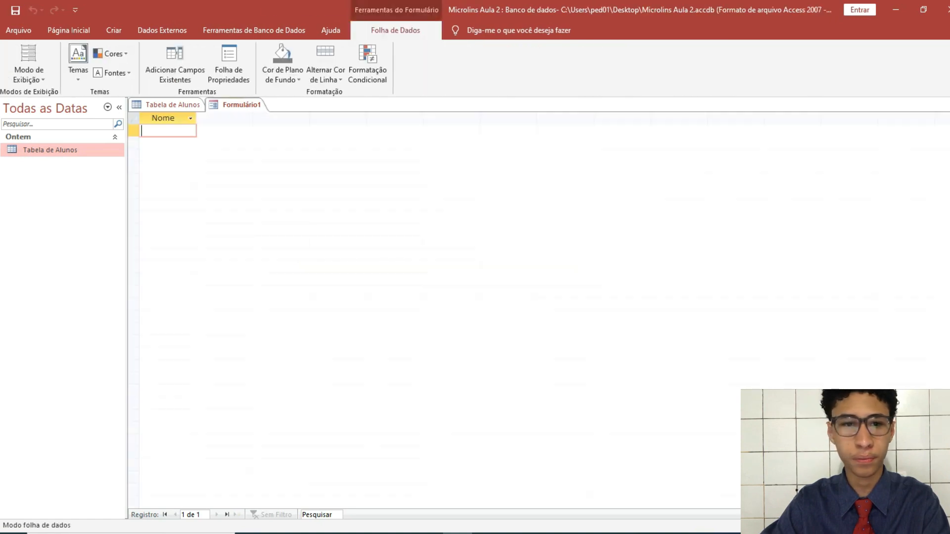
pyautogui.hotkey('ctrl', '.')
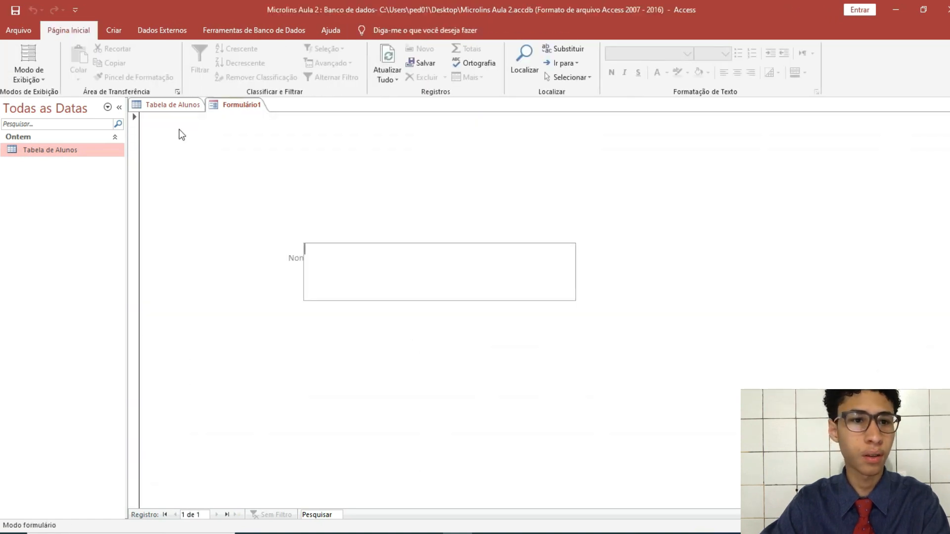
pyautogui.click(29, 74)
pyautogui.click(88, 182)
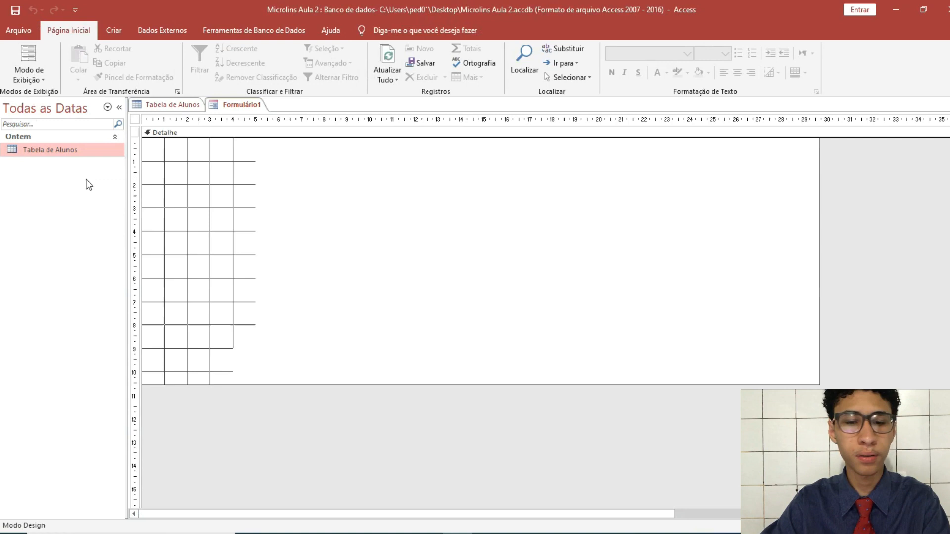
pyautogui.moveTo(291, 280)
pyautogui.mouseDown()
pyautogui.moveTo(302, 280)
pyautogui.moveTo(289, 280)
pyautogui.mouseUp()
# Browse the text box's context menu and dismiss it without choosing anything
pyautogui.rightClick(291, 280)
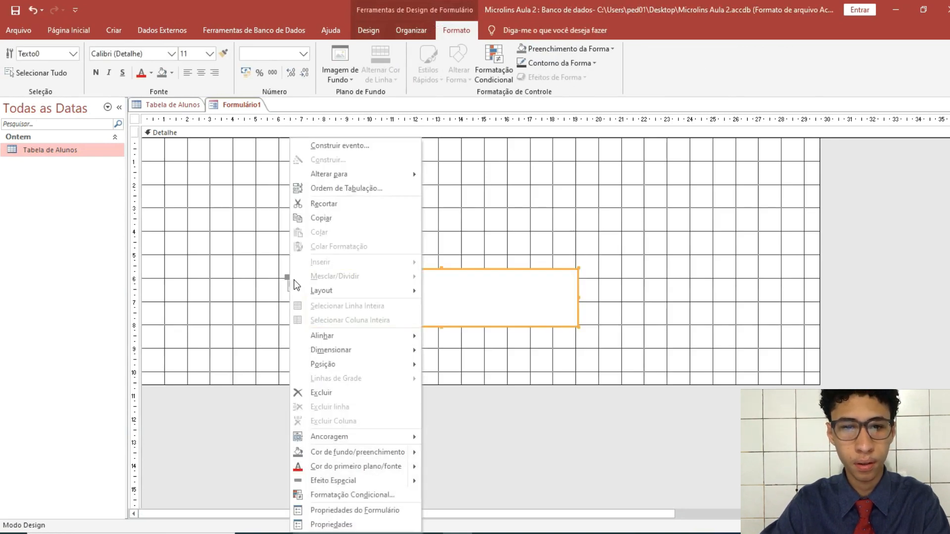
pyautogui.moveTo(374, 438)
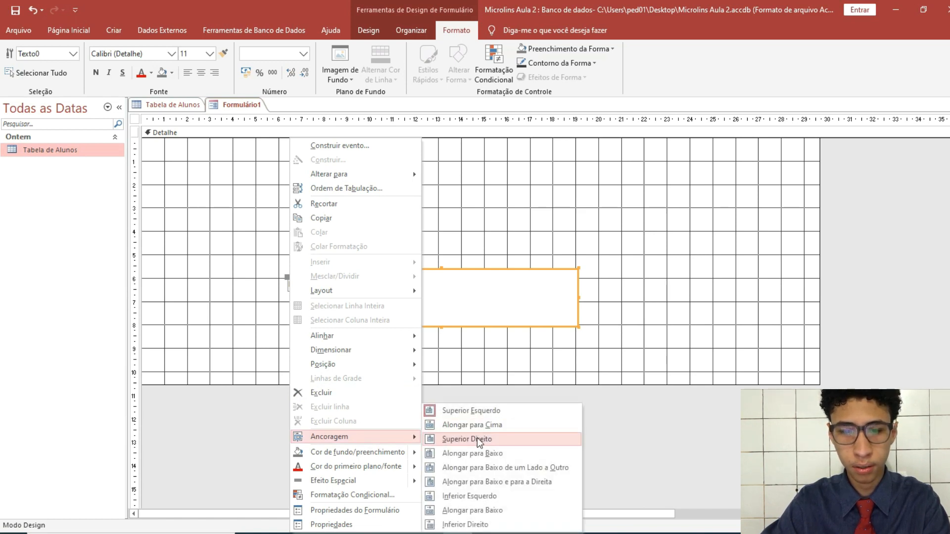
pyautogui.moveTo(345, 292)
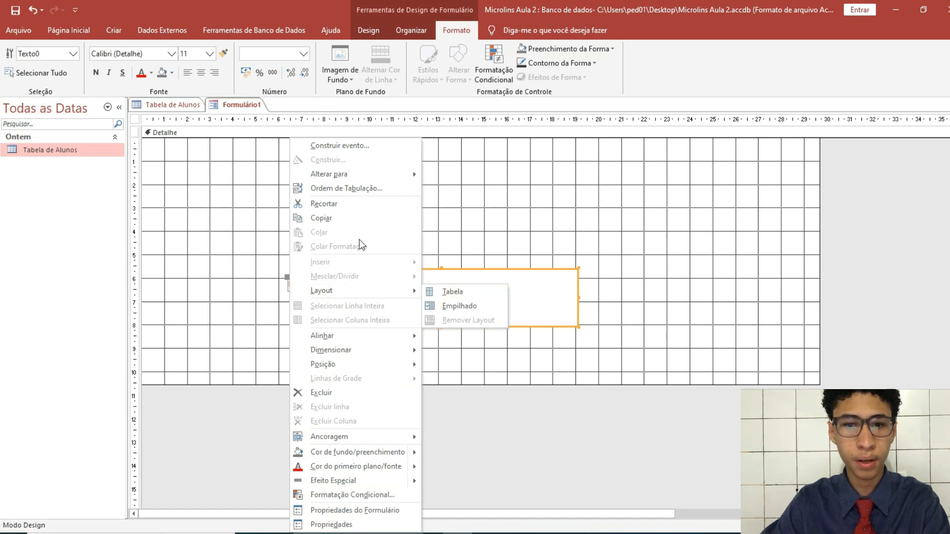
pyautogui.moveTo(353, 179)
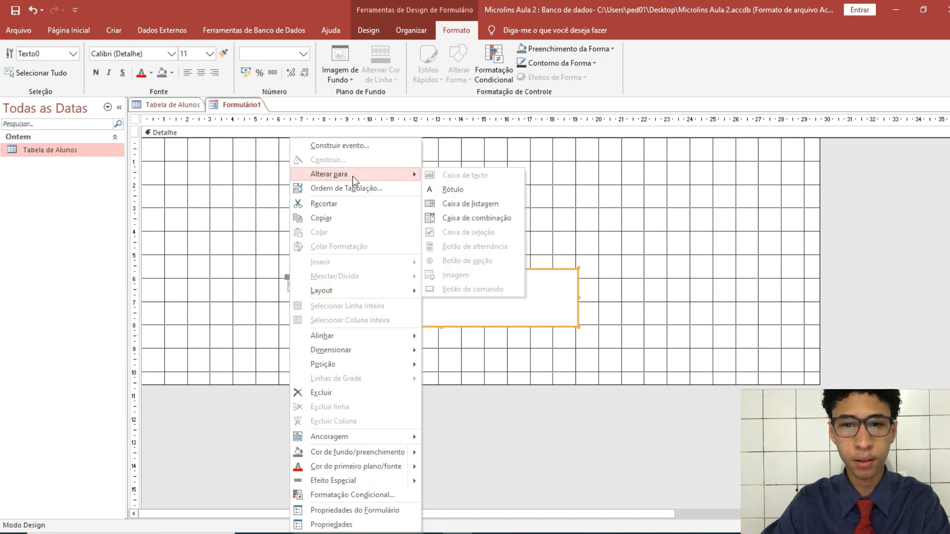
pyautogui.click(606, 276)
# Drag the unbound text box to the top-left corner of the detail area
pyautogui.click(465, 299)
pyautogui.moveTo(308, 270); pyautogui.dragTo(165, 160)
pyautogui.click(295, 287)
# Move the Nome label to the top-left corner and set its font size to 20
pyautogui.moveTo(286, 276); pyautogui.dragTo(282, 156)
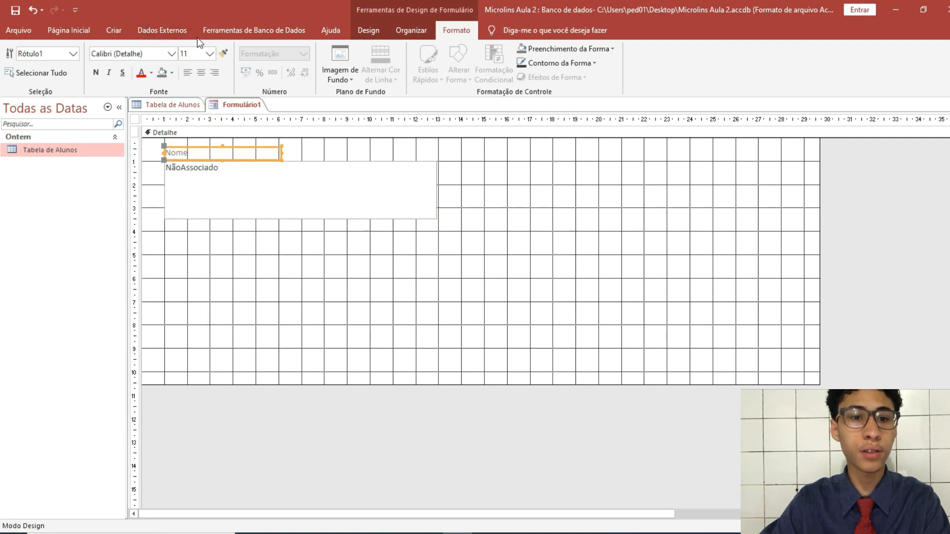
pyautogui.click(210, 54)
pyautogui.click(193, 162)
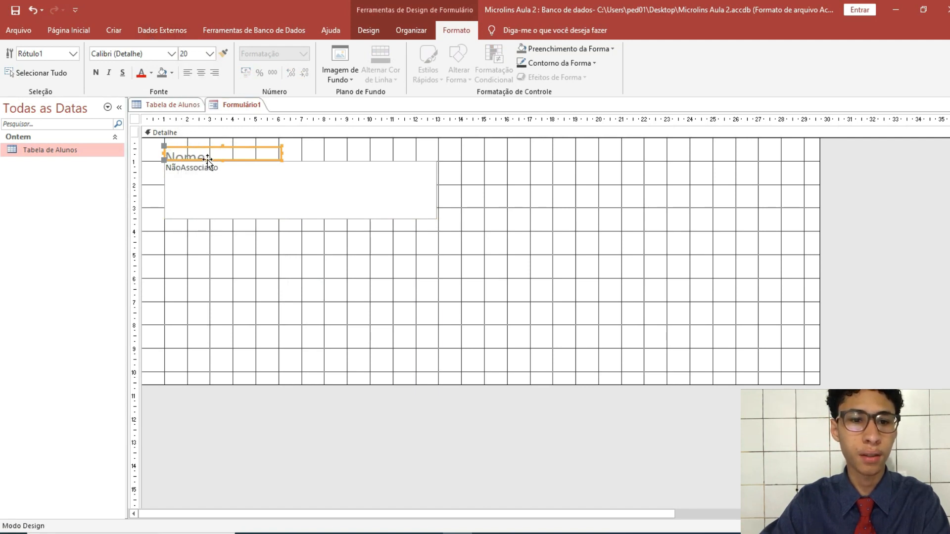
# Place the text box just below the 20 pt Nome label, then switch to Datasheet view
pyautogui.moveTo(245, 148)
pyautogui.mouseDown()
pyautogui.moveTo(259, 134)
pyautogui.moveTo(246, 139)
pyautogui.mouseUp()
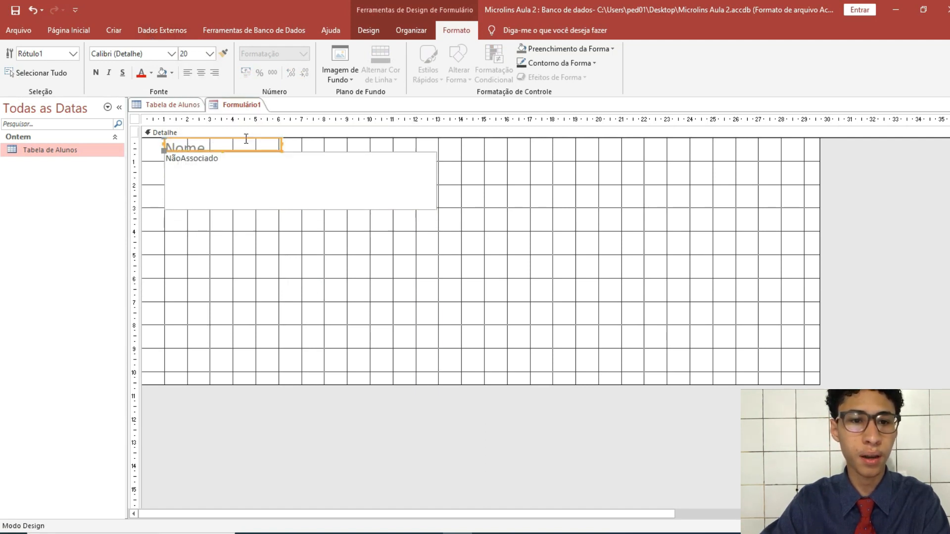
pyautogui.moveTo(163, 153); pyautogui.dragTo(164, 171)
pyautogui.moveTo(224, 151); pyautogui.dragTo(221, 171)
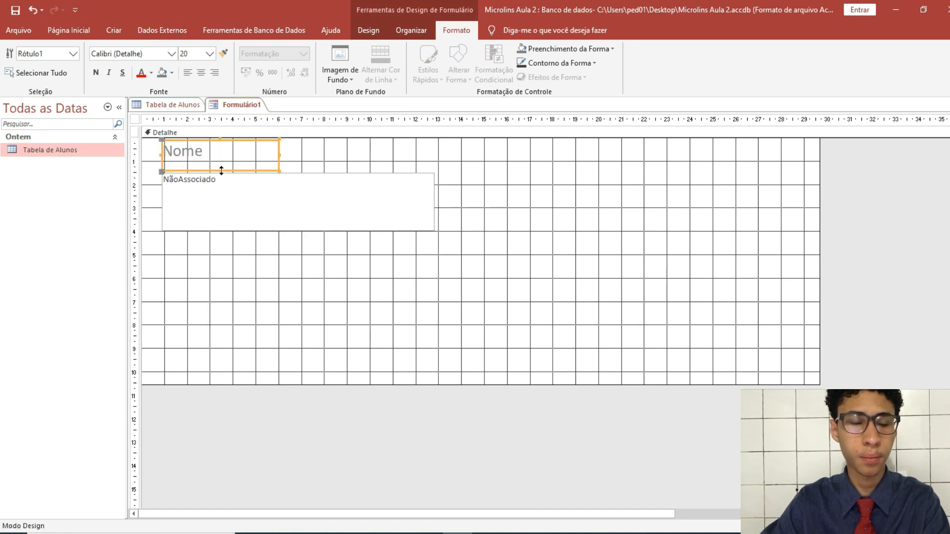
pyautogui.click(306, 281)
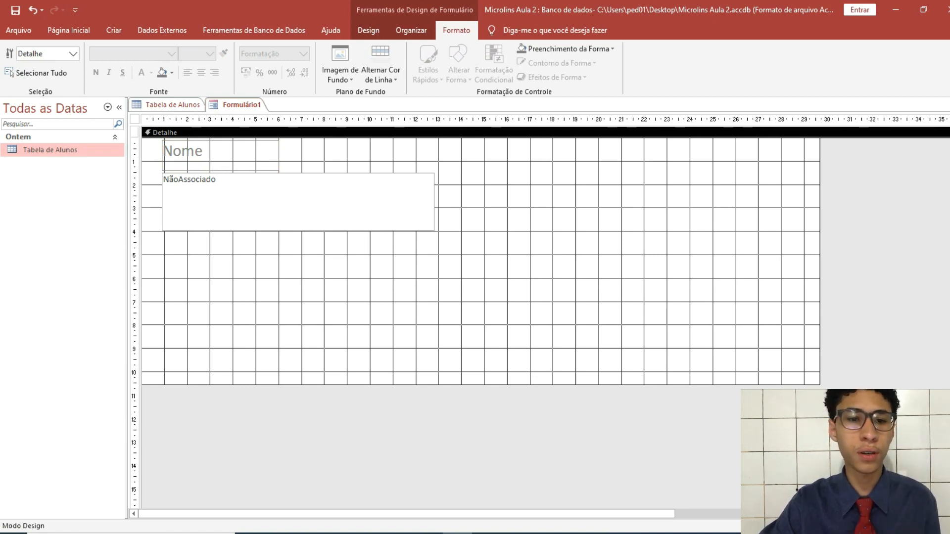
pyautogui.click(913, 526)
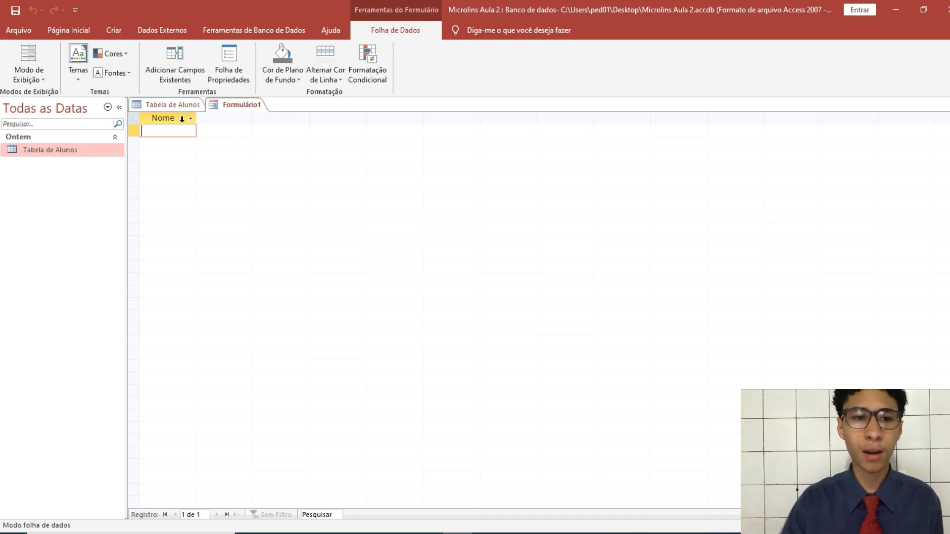
# Switch to Form view, type the test text 'ASDJHGFAOS FDH' in the Nome box, and select it all
pyautogui.click(43, 77)
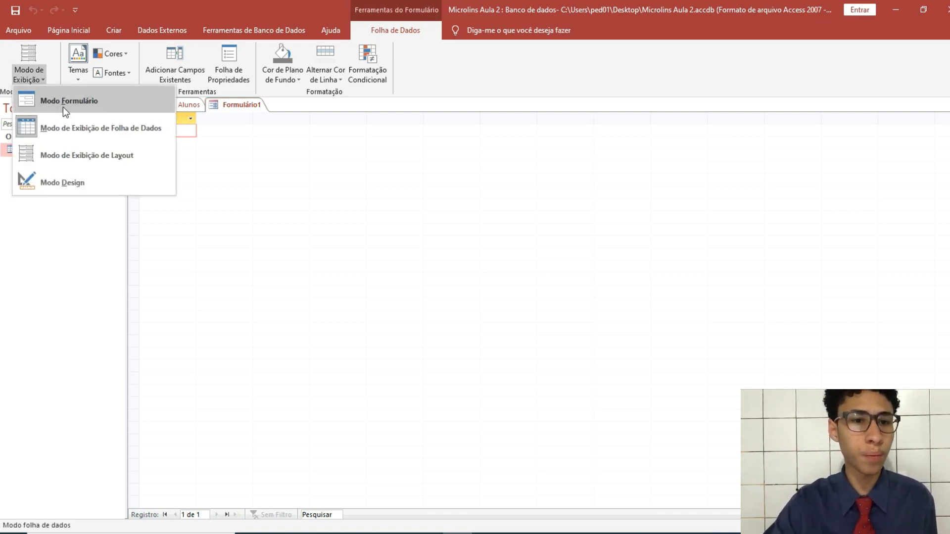
pyautogui.click(115, 99)
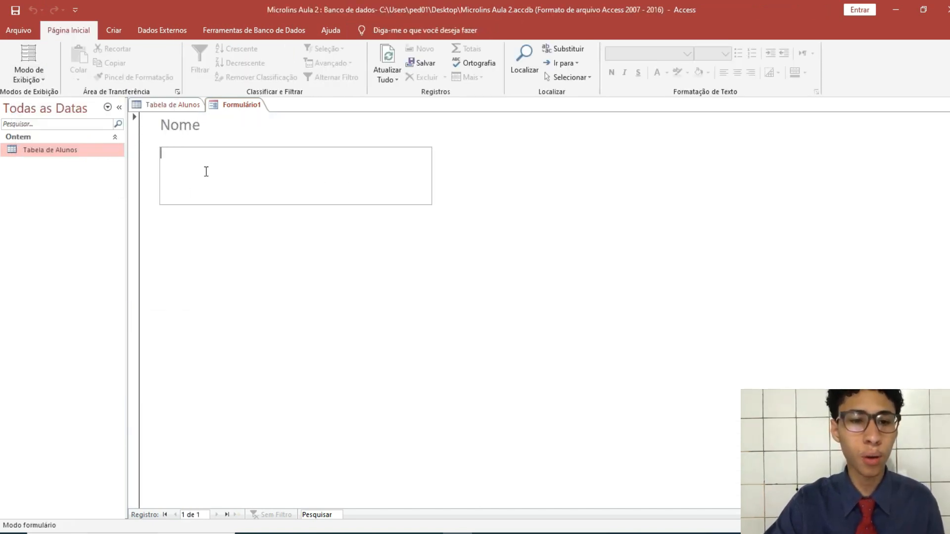
pyautogui.write('ASDJHGFAOS FDH')
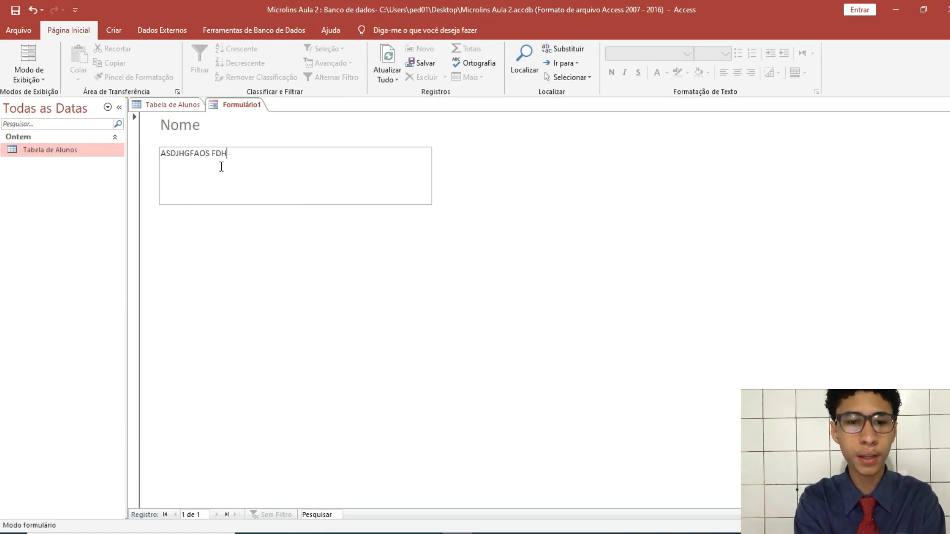
pyautogui.hotkey('ctrl', 'a')
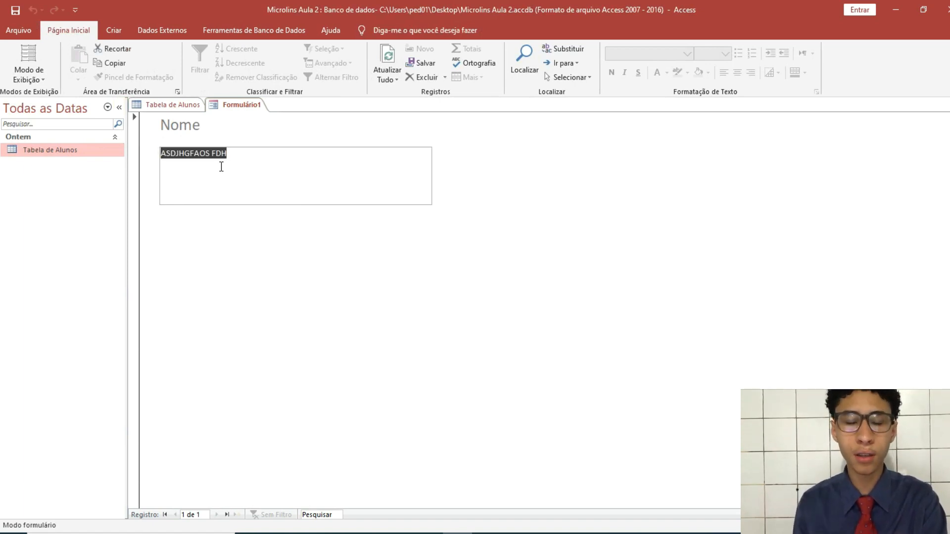
# Check the entry in Datasheet view, return to Form view, and start erasing the test text
pyautogui.click(30, 77)
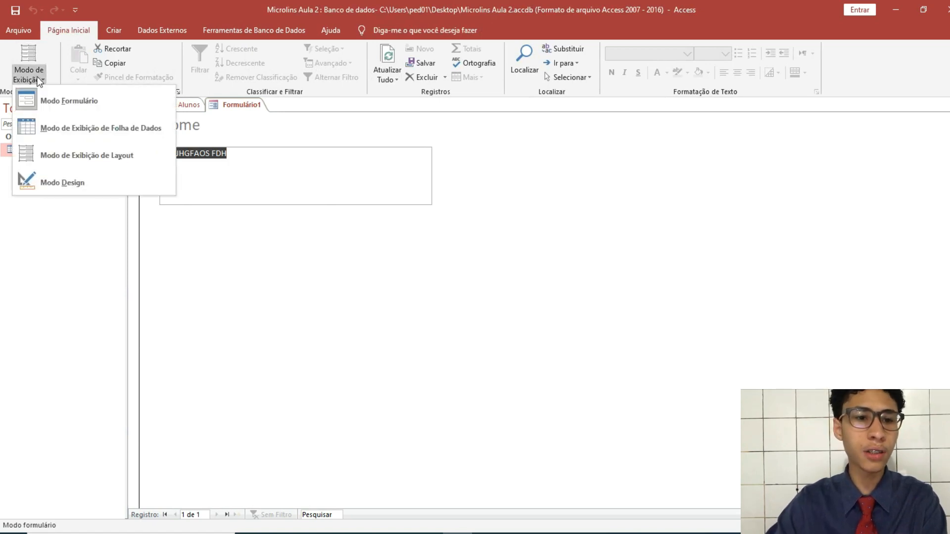
pyautogui.click(124, 134)
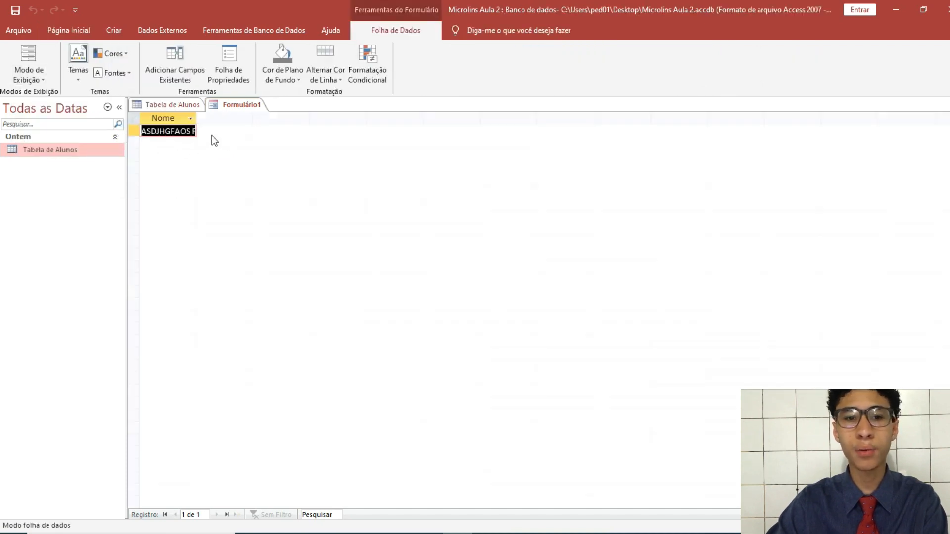
pyautogui.click(37, 82)
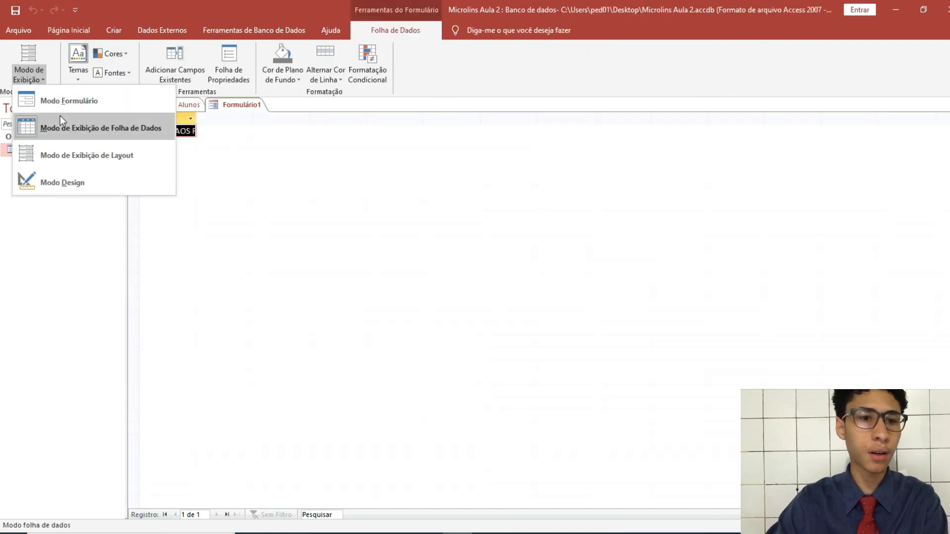
pyautogui.click(74, 99)
pyautogui.click(257, 163)
pyautogui.press('BackSpace')
pyautogui.press('BackSpace')
pyautogui.press('BackSpace')
pyautogui.press('BackSpace')
pyautogui.press('BackSpace')
pyautogui.press('BackSpace')
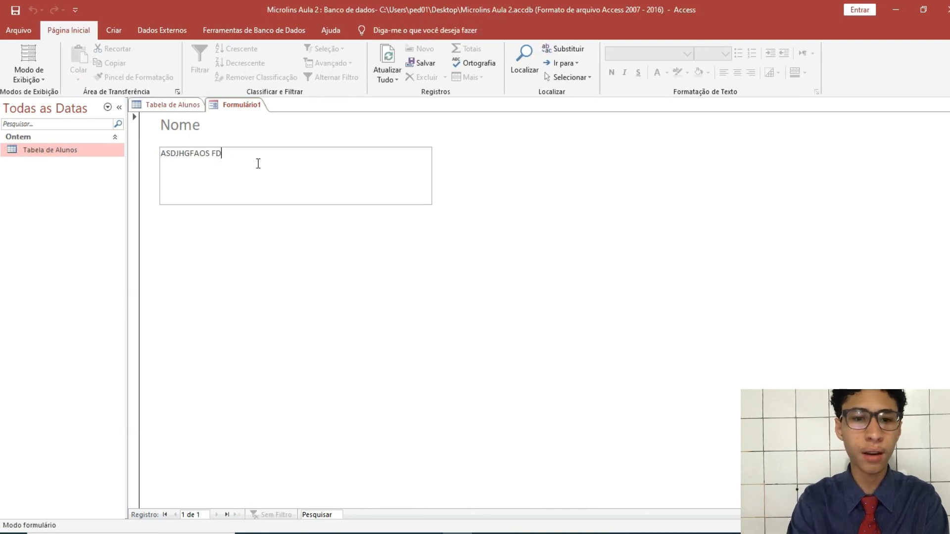
# Replace the test text in the Nome box with the student's full name, fixing typos
pyautogui.press('BackSpace')
pyautogui.press('BackSpace')
pyautogui.press('BackSpace')
pyautogui.press('BackSpace')
pyautogui.press('BackSpace')
pyautogui.press('BackSpace')
pyautogui.press('BackSpace')
pyautogui.press('BackSpace')
pyautogui.write('pa')
pyautogui.press('BackSpace')
pyautogui.press('BackSpace')
# Correct the surname's spelling and show the entered name in Datasheet view
pyautogui.press('BackSpace')
pyautogui.press('BackSpace')
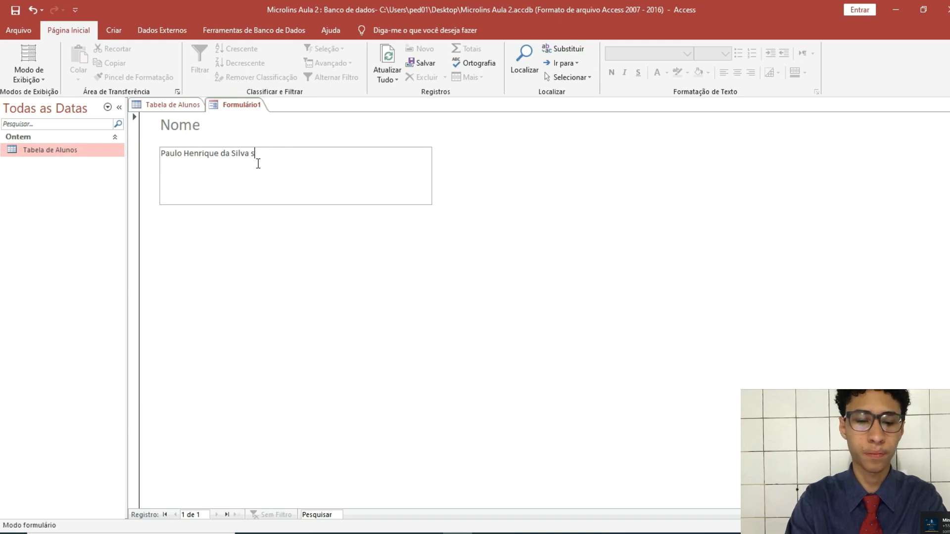
pyautogui.write('ouza')
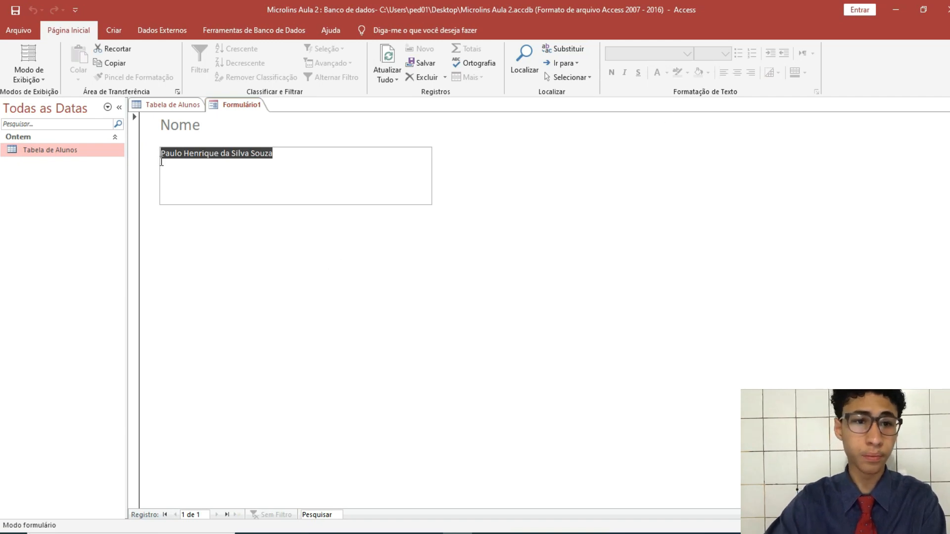
pyautogui.click(38, 79)
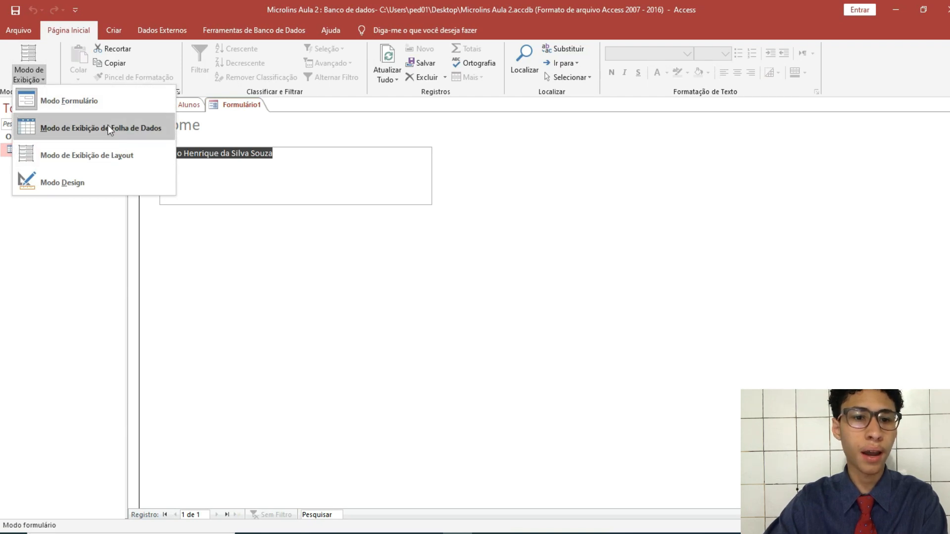
pyautogui.click(139, 134)
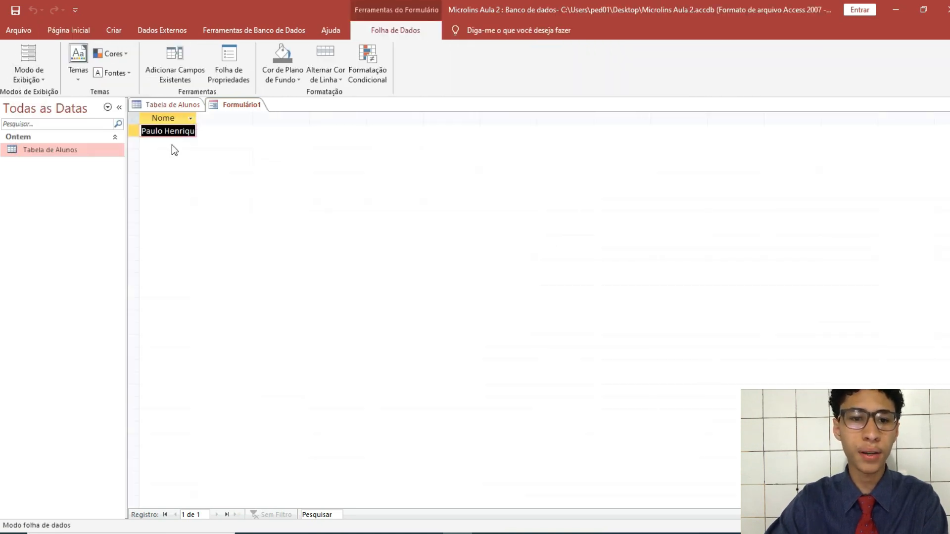